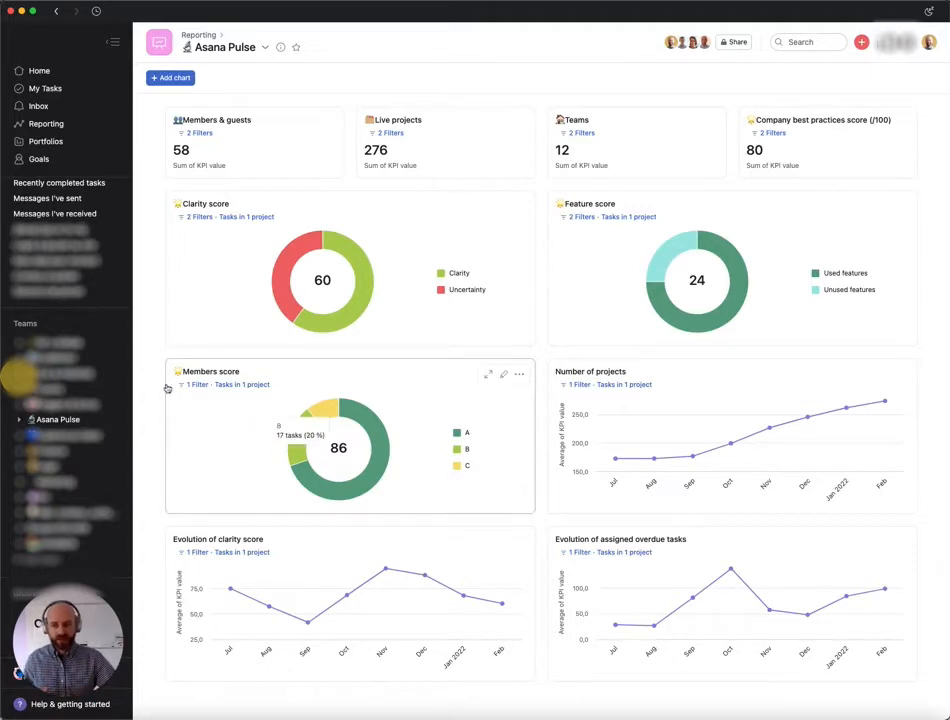
{"action": "scroll", "coordinate": [30, 395], "scroll_direction": "up", "scroll_amount": 5}
{"action": "scroll", "coordinate": [31, 398], "scroll_direction": "down", "scroll_amount": 5}
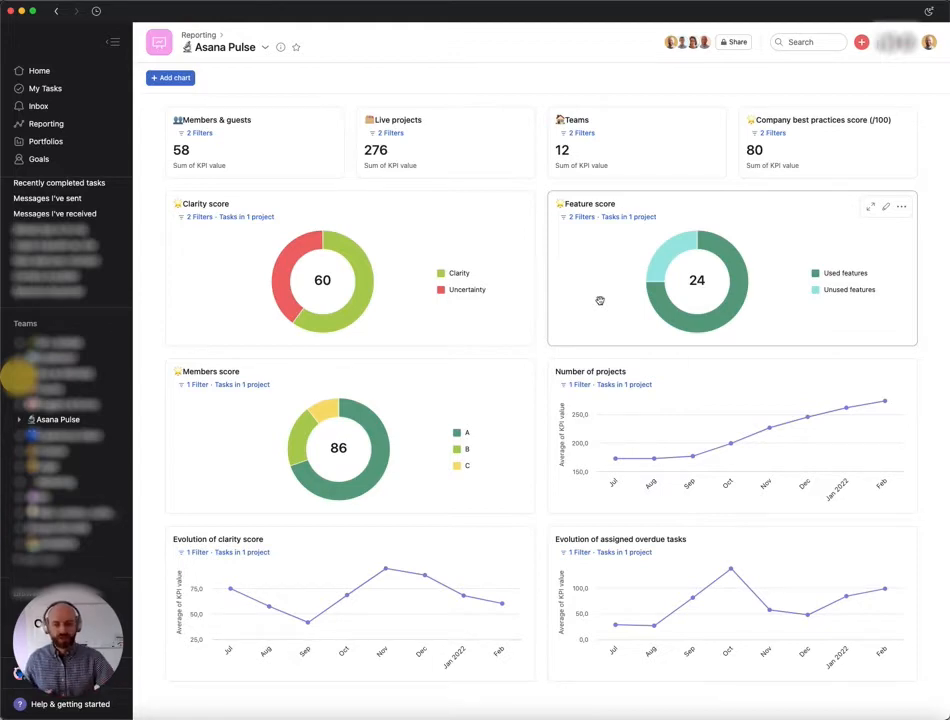
Inspect the used and unused slices of the Feature score chart and open the Unused features task behind the unused slice.
{"action": "mouse_move", "coordinate": [711, 253]}
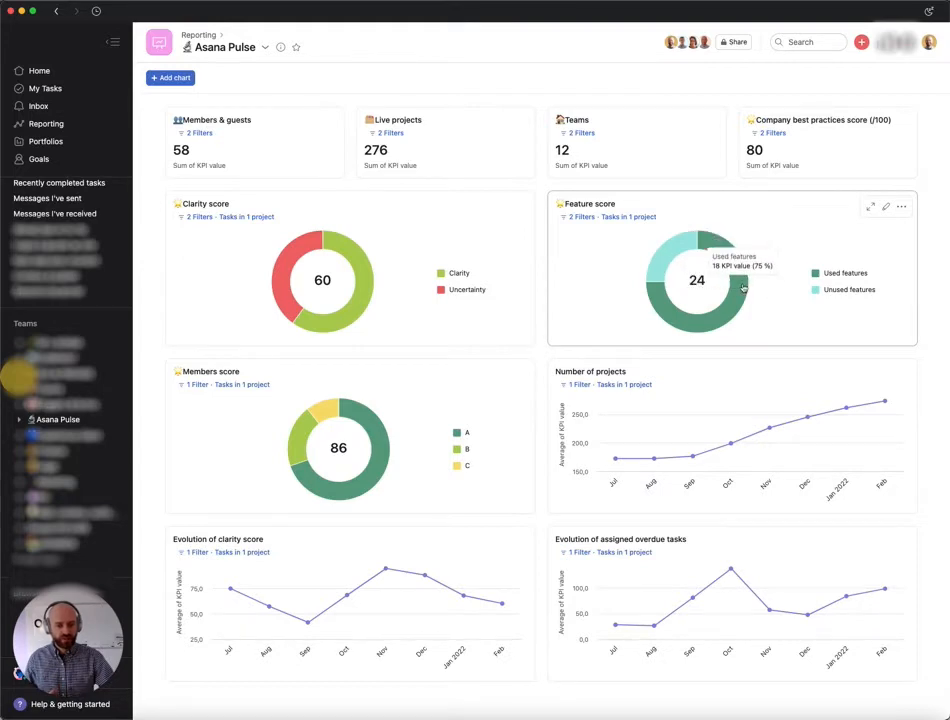
{"action": "mouse_move", "coordinate": [662, 271]}
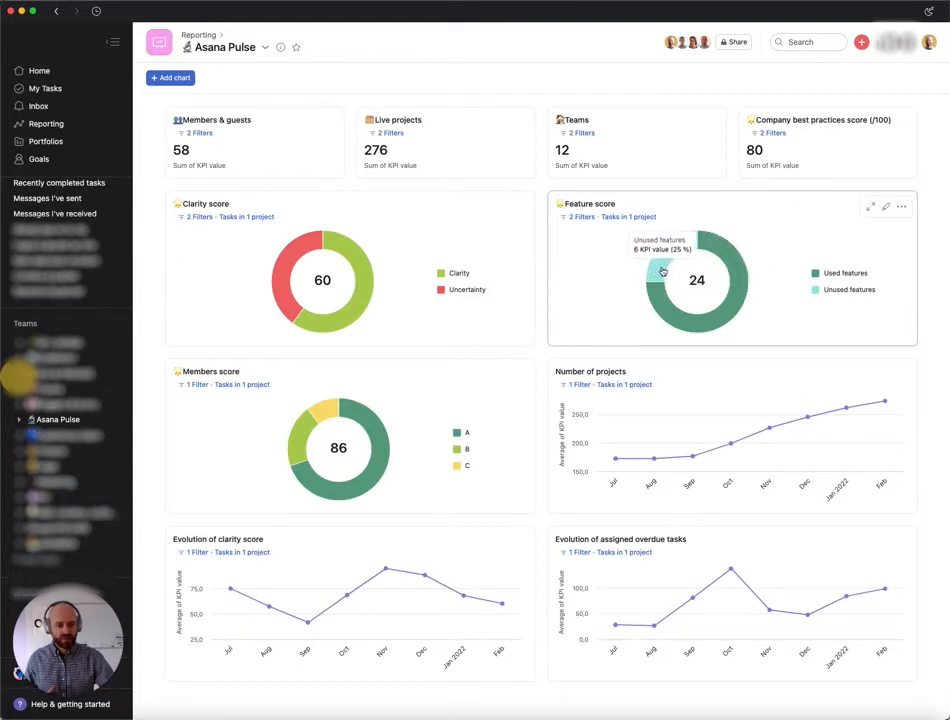
{"action": "left_click", "coordinate": [662, 271]}
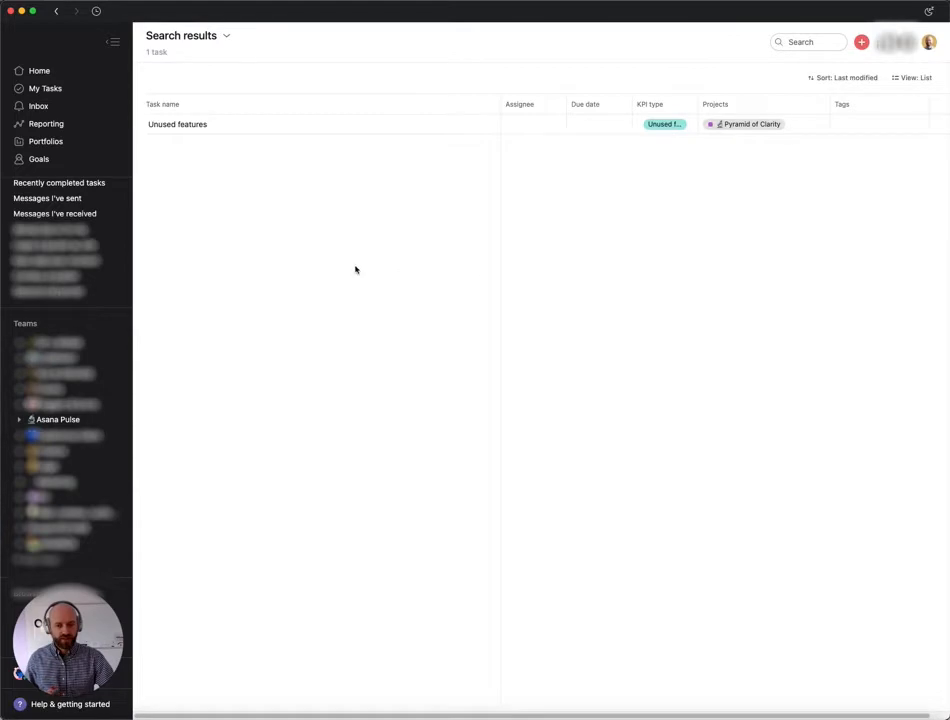
{"action": "left_click", "coordinate": [360, 126]}
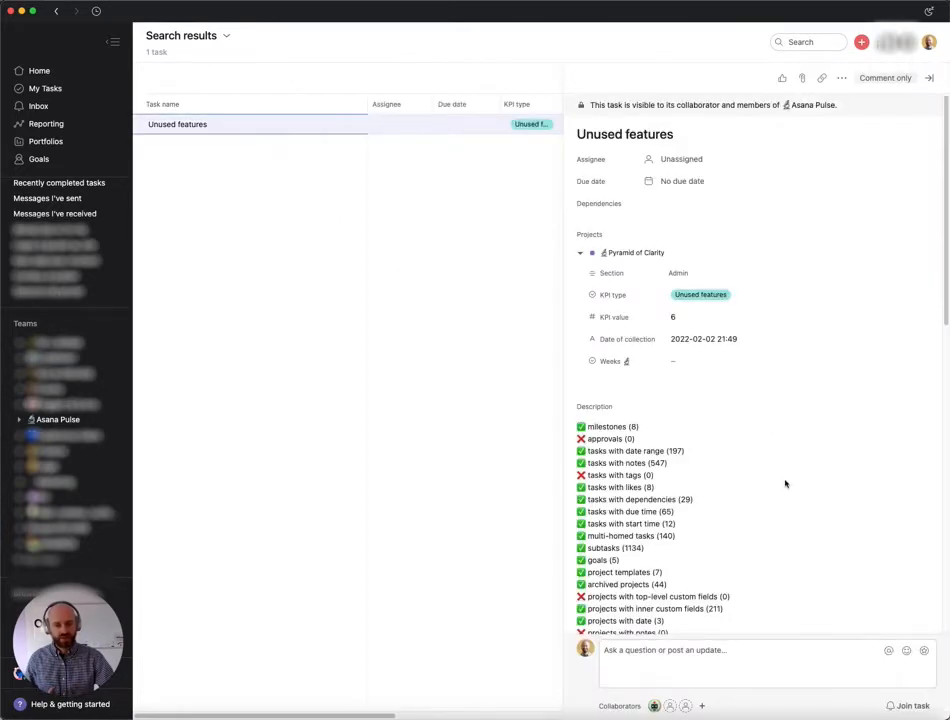
Examine the feature checklist in the task description, highlighting the top-level custom fields and pinned comments entries, and read the score explanation.
{"action": "scroll", "coordinate": [785, 484], "scroll_direction": "down", "scroll_amount": 5}
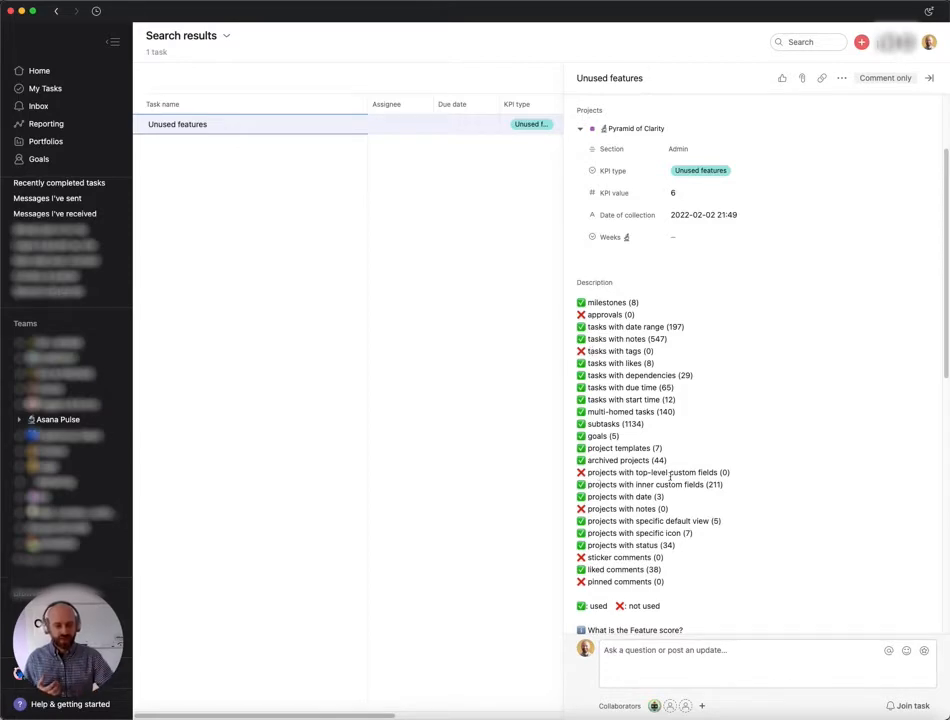
{"action": "left_click_drag", "start_coordinate": [601, 472], "coordinate": [697, 473]}
{"action": "left_click", "coordinate": [751, 476]}
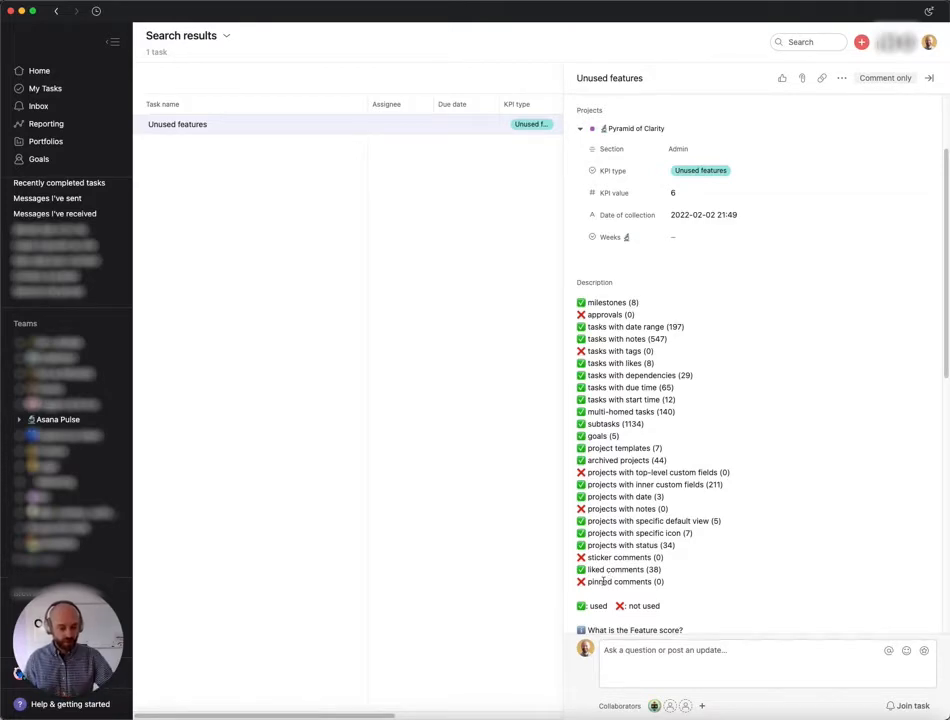
{"action": "left_click_drag", "start_coordinate": [589, 582], "coordinate": [651, 582]}
{"action": "left_click", "coordinate": [684, 584]}
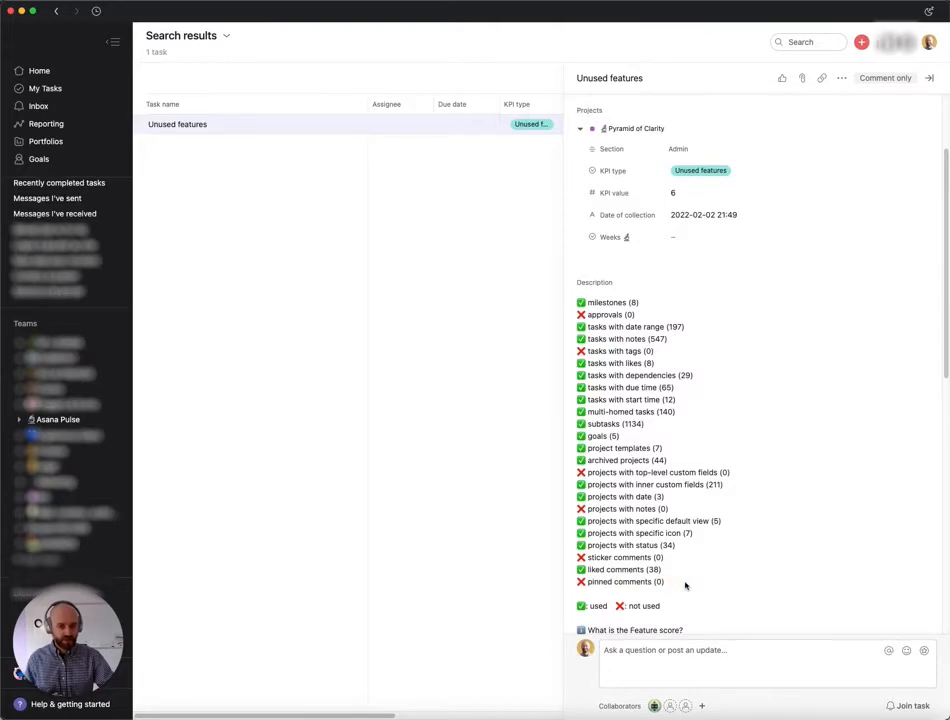
{"action": "scroll", "coordinate": [685, 586], "scroll_direction": "down", "scroll_amount": 3}
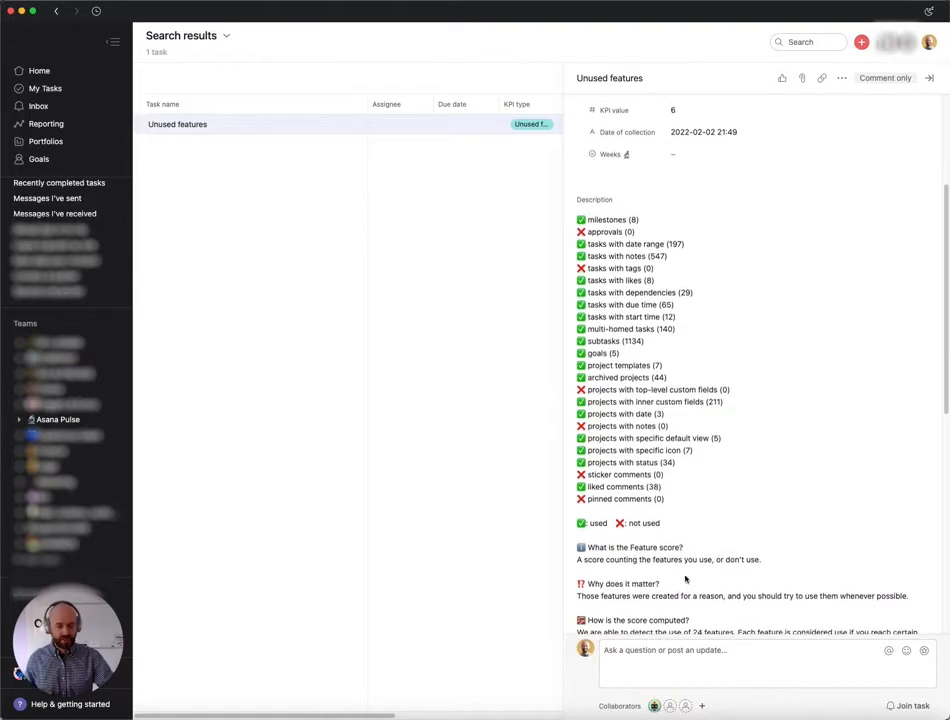
{"action": "scroll", "coordinate": [670, 550], "scroll_direction": "up", "scroll_amount": 5}
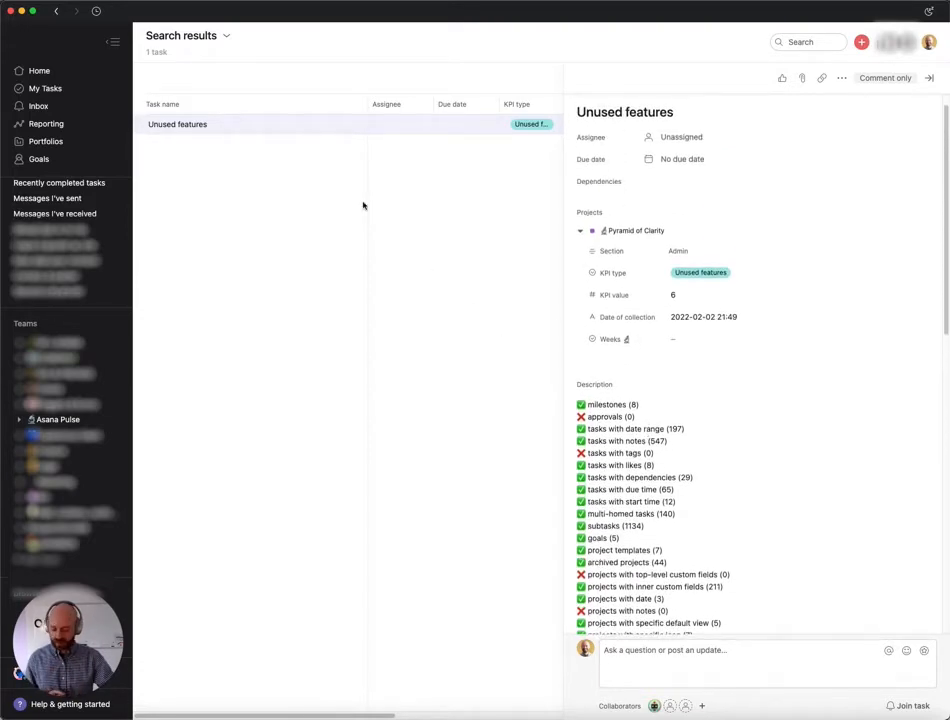
Return to the Asana Pulse dashboard and inspect the September point of the Evolution of clarity score chart.
{"action": "left_click", "coordinate": [55, 12]}
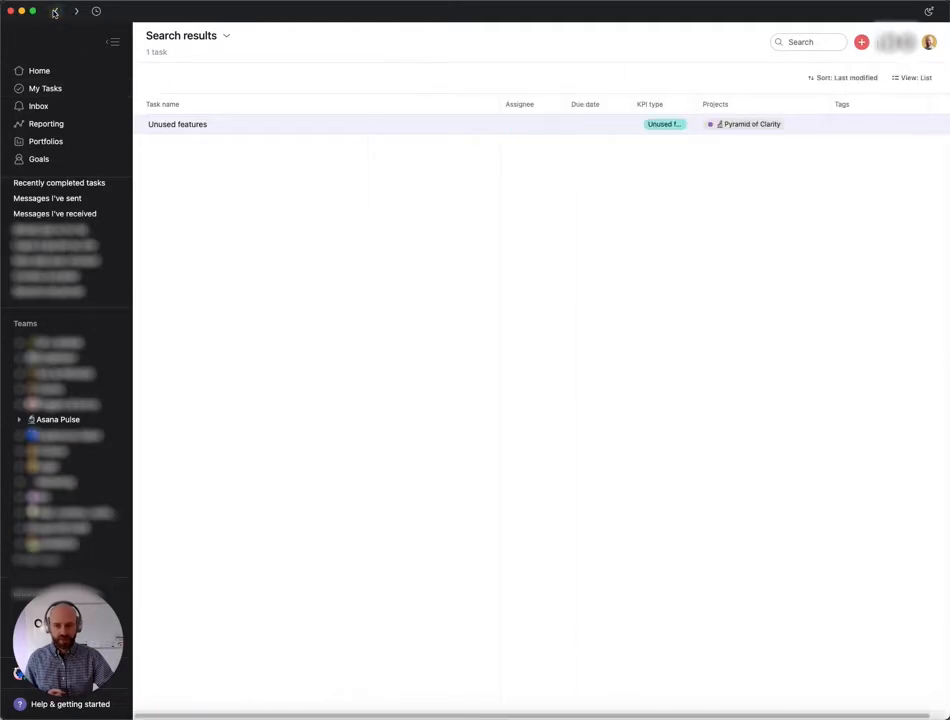
{"action": "left_click", "coordinate": [55, 12]}
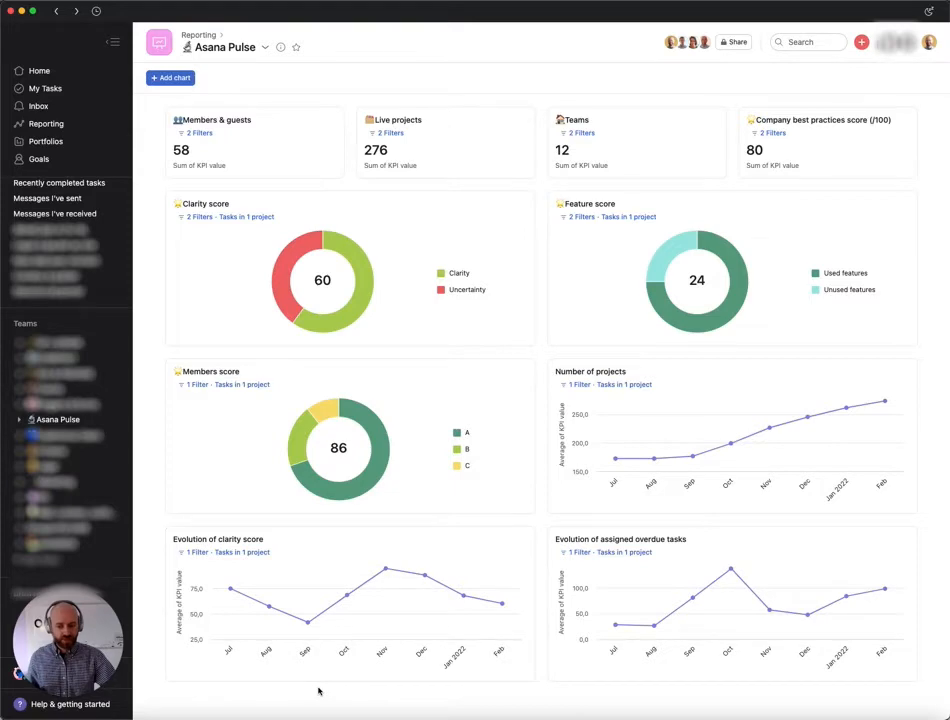
{"action": "mouse_move", "coordinate": [307, 623]}
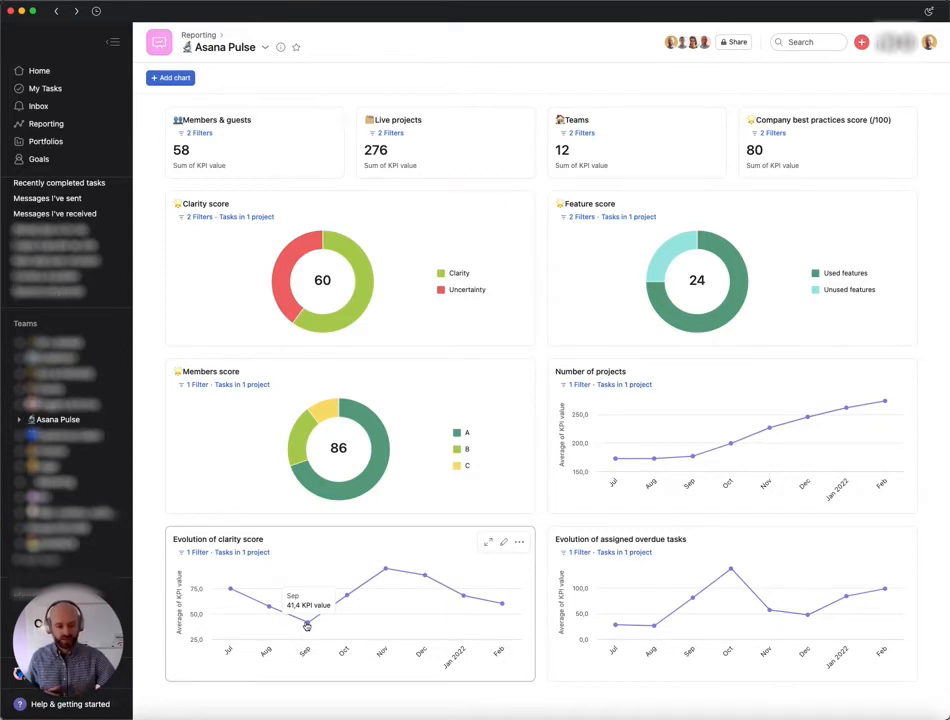
Open the Pyramid of Clarity project of the Asana Pulse team and look across its board columns.
{"action": "left_click", "coordinate": [20, 421]}
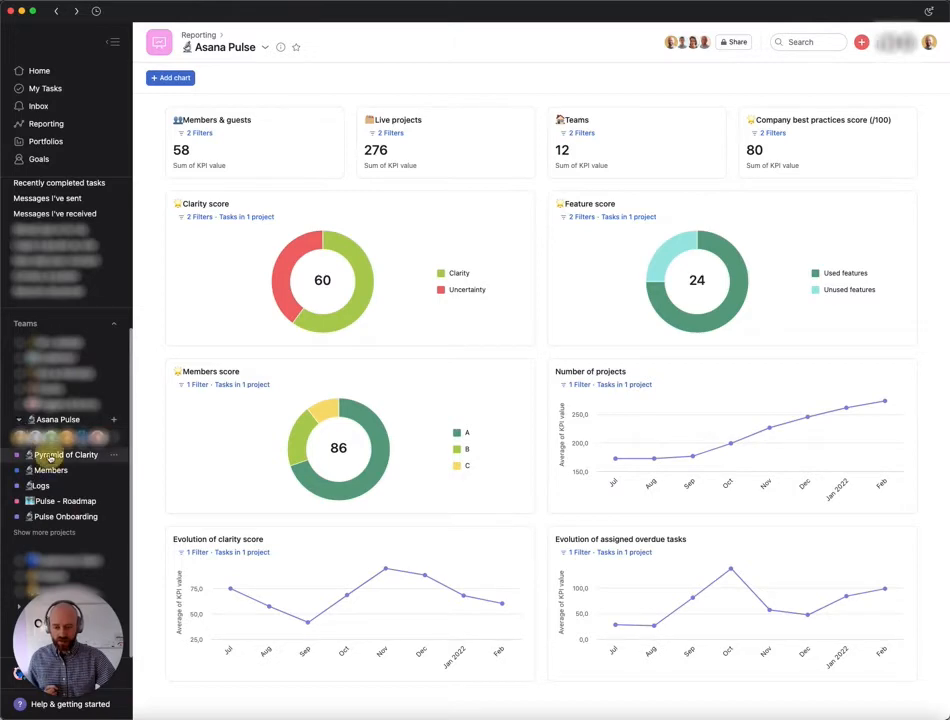
{"action": "left_click", "coordinate": [50, 457]}
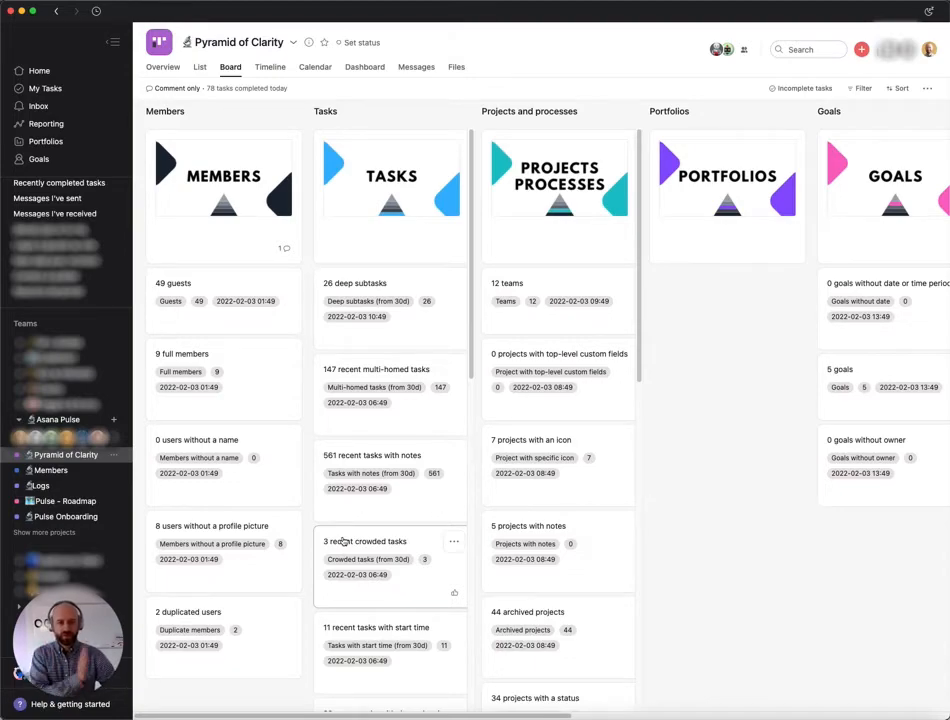
{"action": "scroll", "coordinate": [639, 535], "scroll_direction": "right", "scroll_amount": 6}
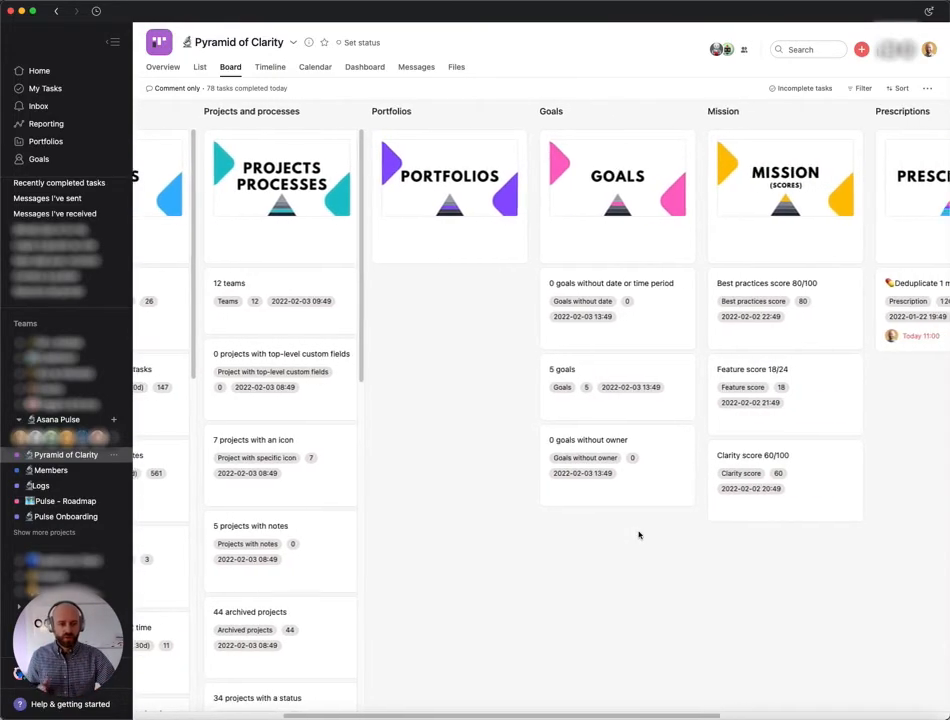
{"action": "scroll", "coordinate": [639, 535], "scroll_direction": "left", "scroll_amount": 6}
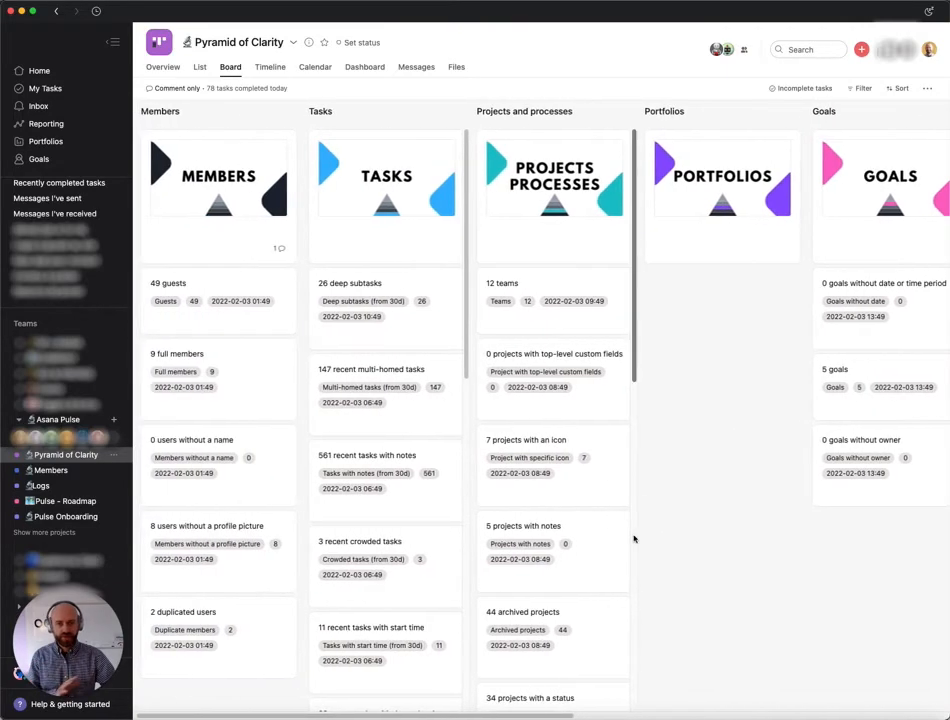
{"action": "scroll", "coordinate": [634, 539], "scroll_direction": "left", "scroll_amount": 1}
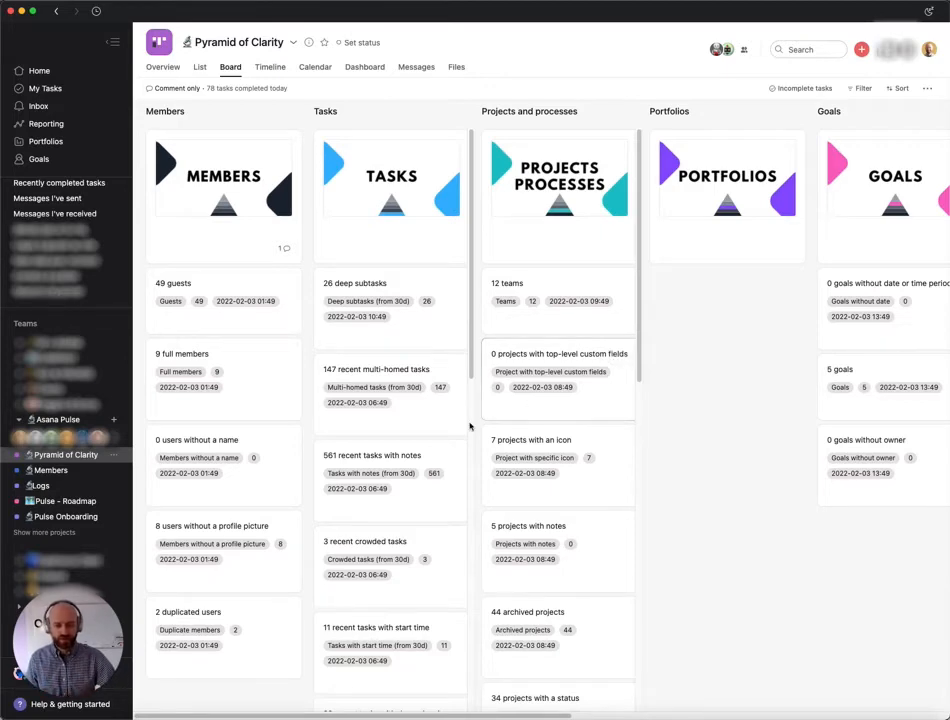
Review the details of the recent multi-homed tasks card and the Clarity score card in the Mission column, closing each one.
{"action": "left_click", "coordinate": [415, 380]}
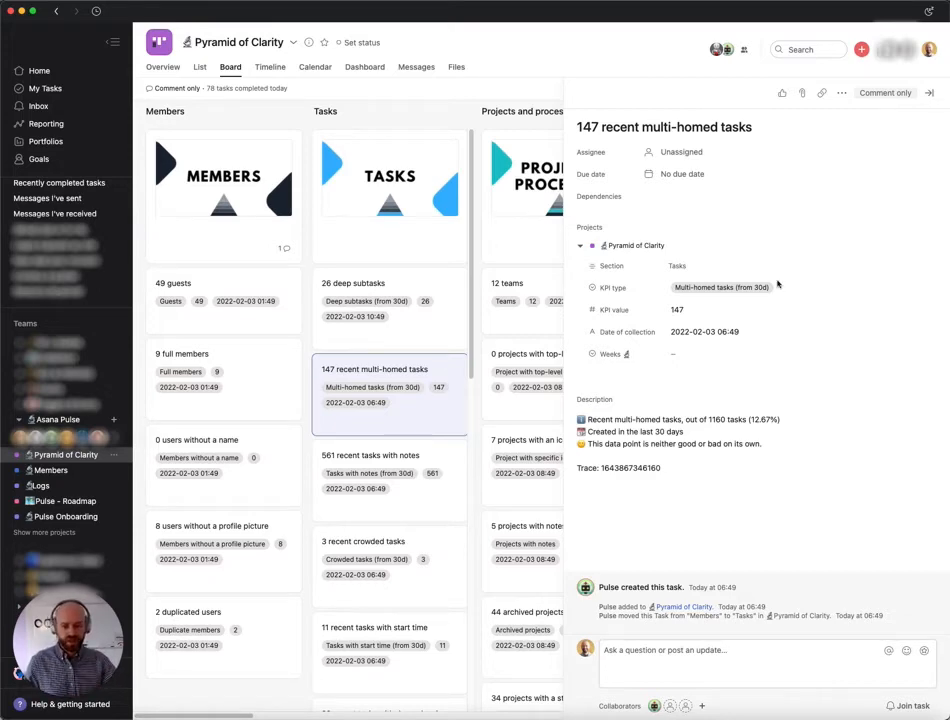
{"action": "left_click", "coordinate": [929, 92]}
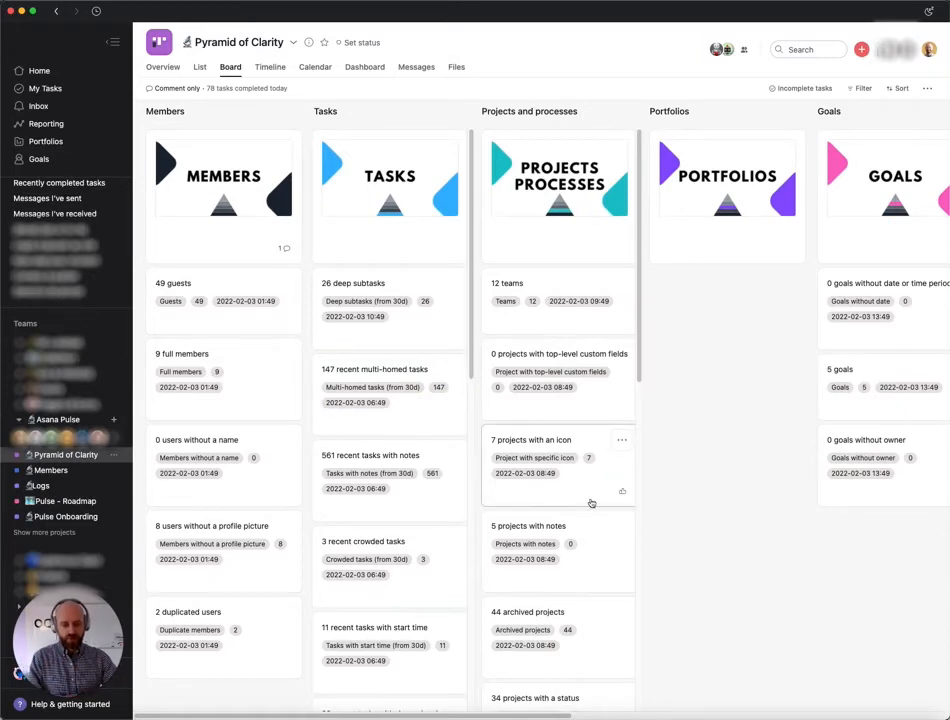
{"action": "scroll", "coordinate": [568, 458], "scroll_direction": "right", "scroll_amount": 5}
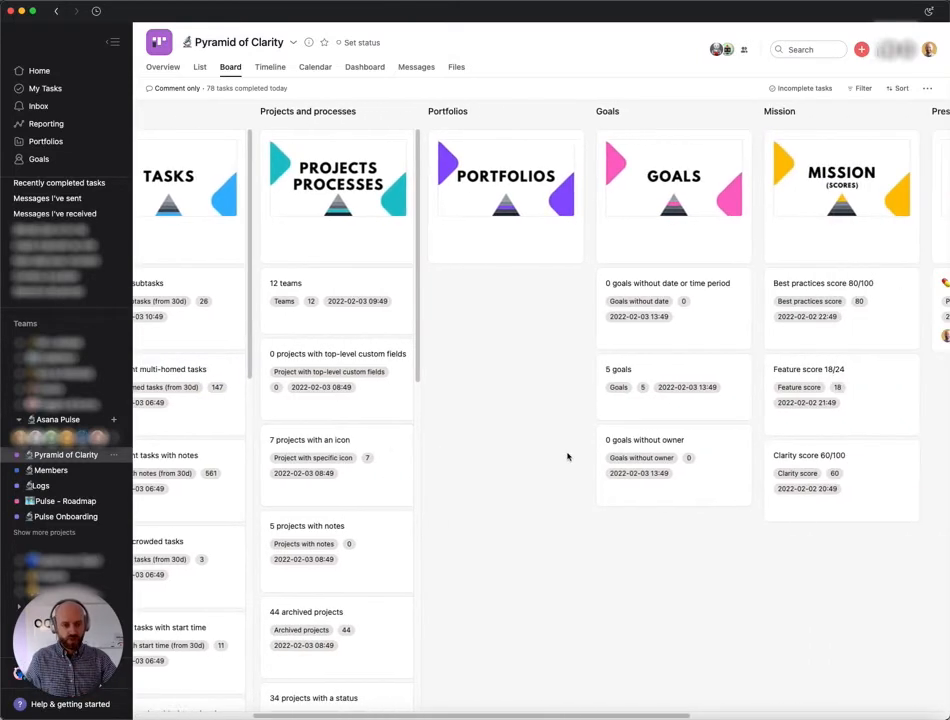
{"action": "scroll", "coordinate": [563, 457], "scroll_direction": "right", "scroll_amount": 2}
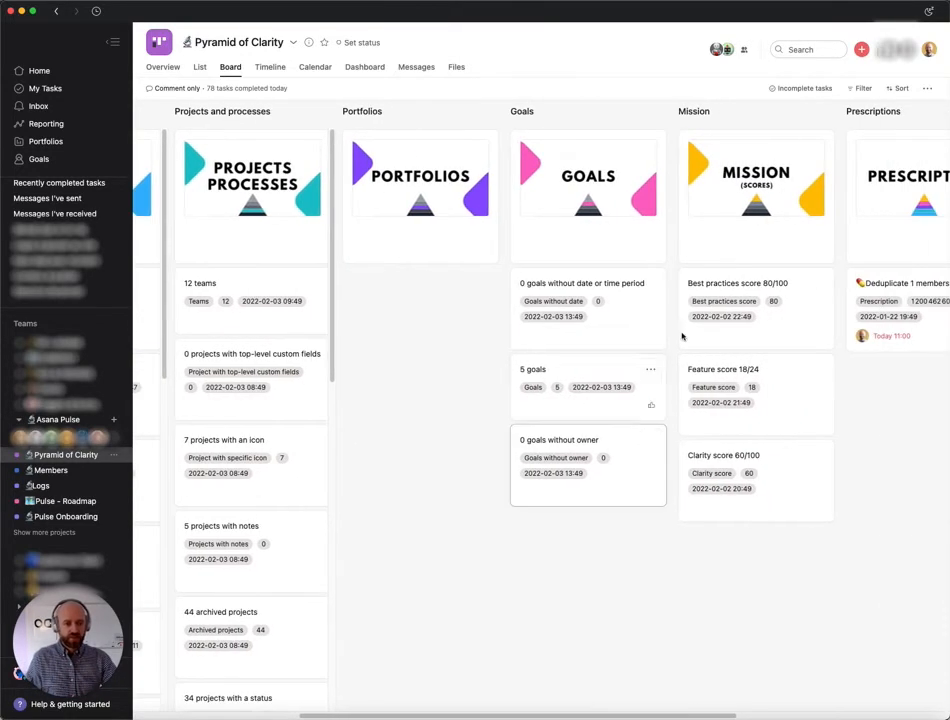
{"action": "left_click", "coordinate": [781, 490]}
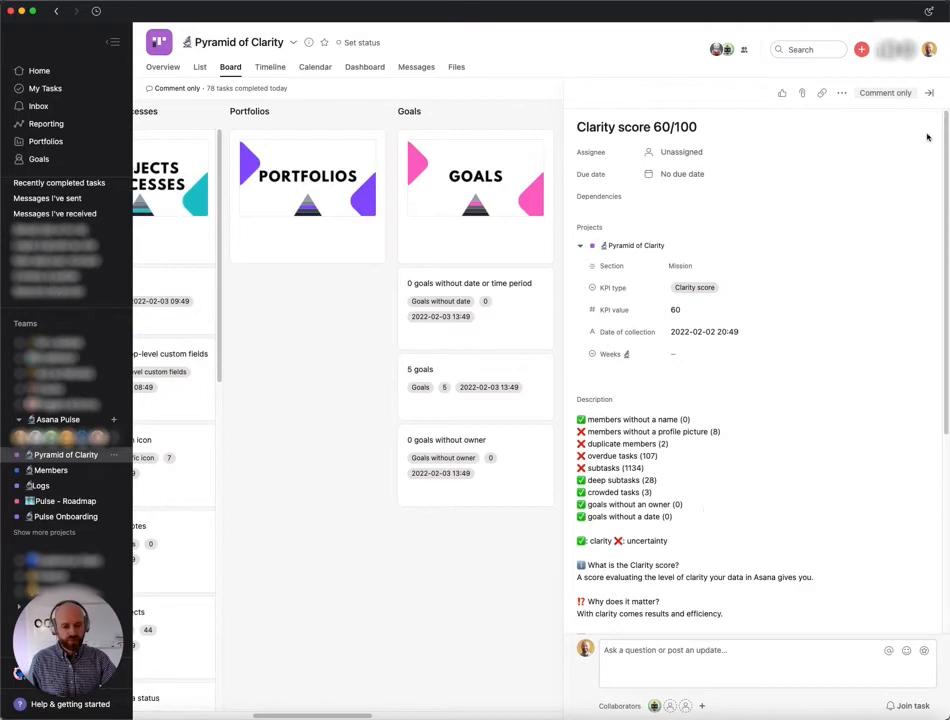
{"action": "left_click", "coordinate": [929, 92]}
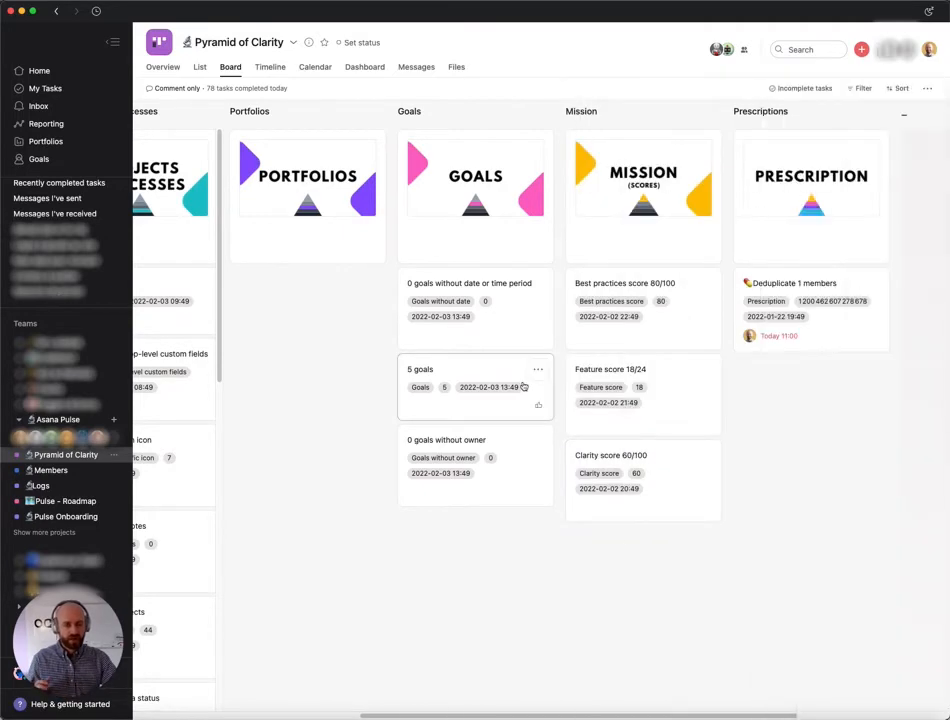
{"action": "scroll", "coordinate": [496, 383], "scroll_direction": "left", "scroll_amount": 2}
{"action": "scroll", "coordinate": [496, 383], "scroll_direction": "left", "scroll_amount": 3}
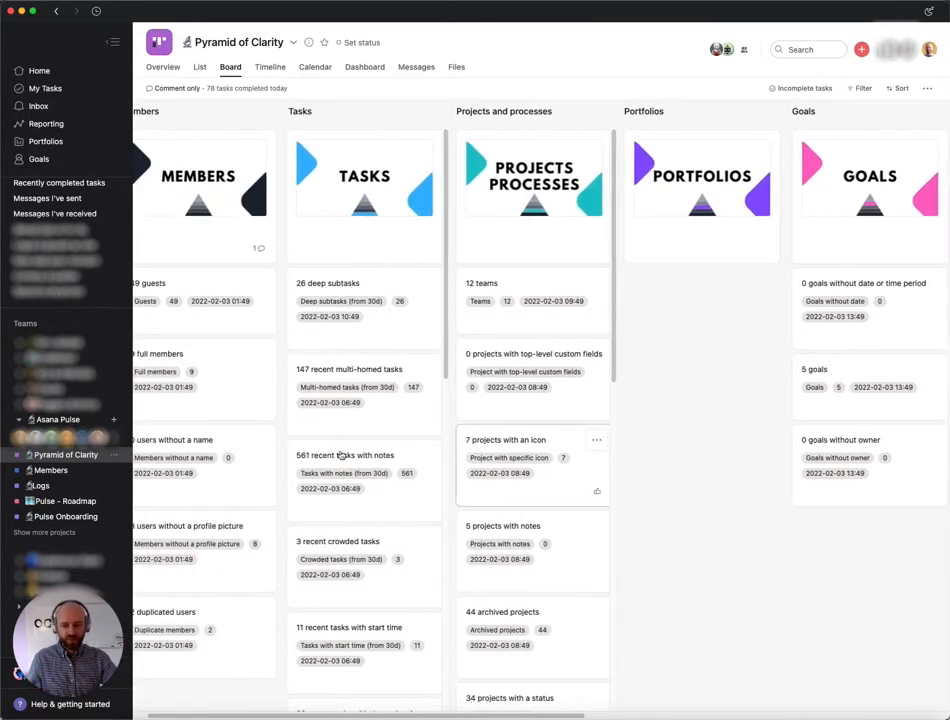
Open the Members project and look through its Member, Guest and Group sections.
{"action": "left_click", "coordinate": [50, 470]}
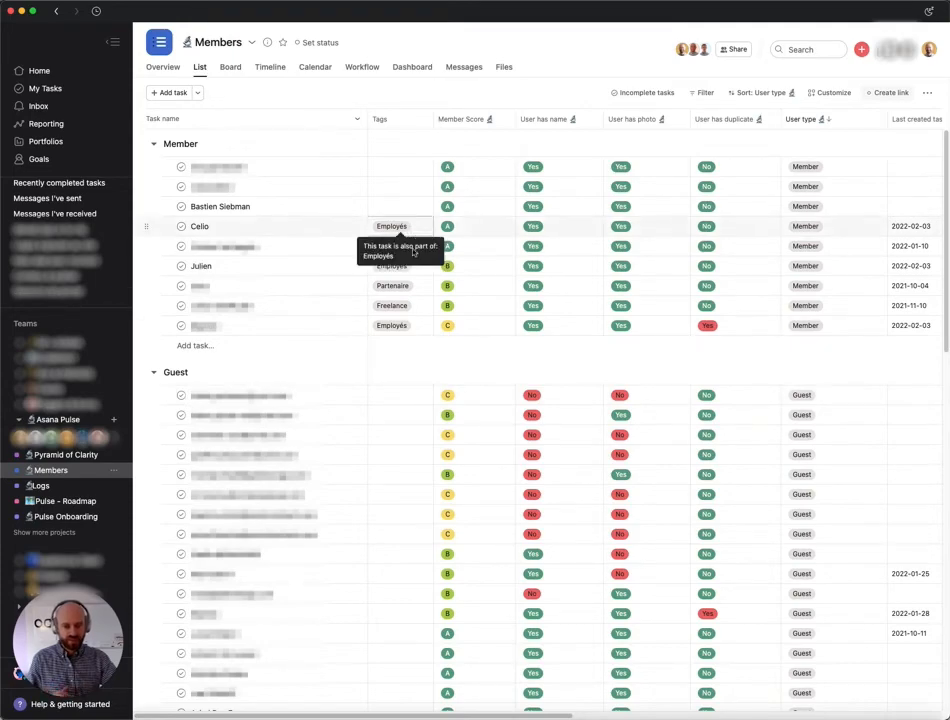
{"action": "scroll", "coordinate": [407, 351], "scroll_direction": "down", "scroll_amount": 15}
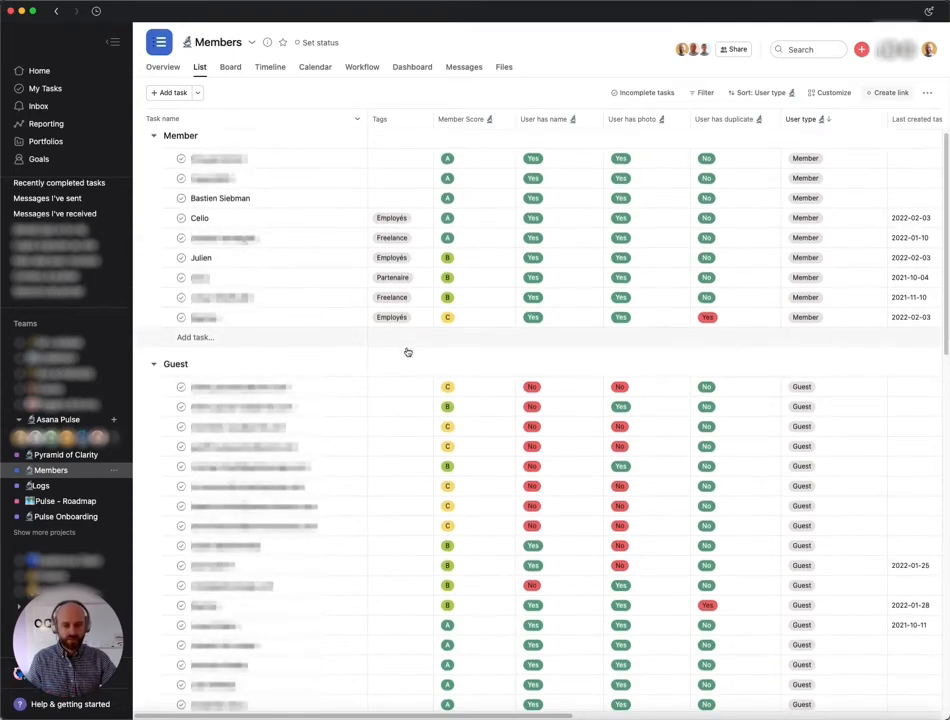
{"action": "scroll", "coordinate": [407, 351], "scroll_direction": "down", "scroll_amount": 3}
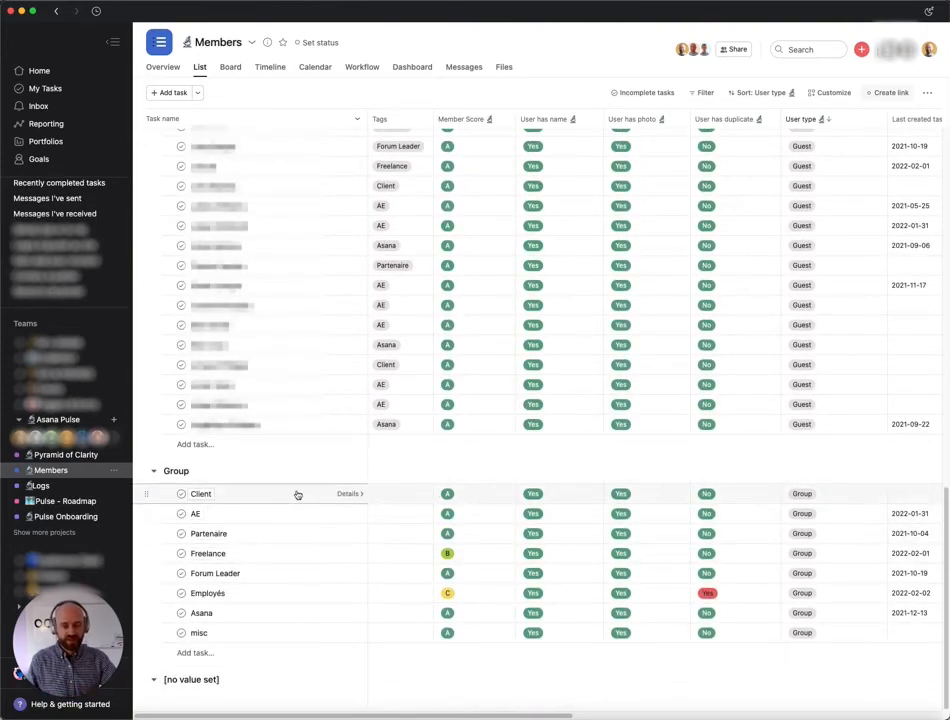
{"action": "scroll", "coordinate": [297, 496], "scroll_direction": "up", "scroll_amount": 12}
{"action": "scroll", "coordinate": [299, 497], "scroll_direction": "up", "scroll_amount": 1}
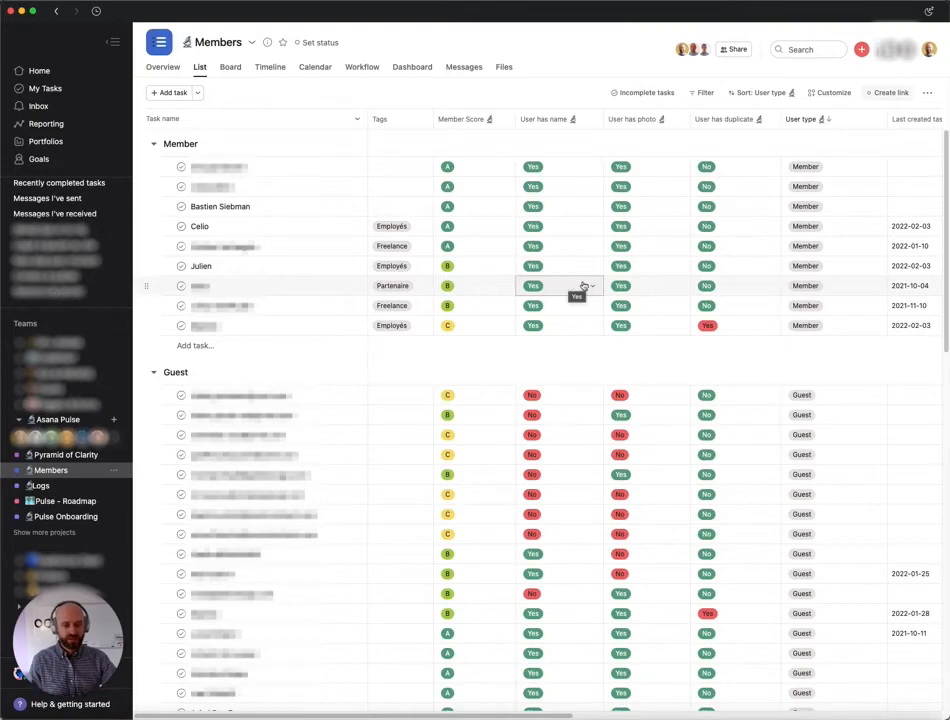
Examine the user type, last activity, completed tasks and overdue tasks columns of the Members list.
{"action": "scroll", "coordinate": [575, 286], "scroll_direction": "right", "scroll_amount": 5}
{"action": "scroll", "coordinate": [585, 286], "scroll_direction": "right", "scroll_amount": 3}
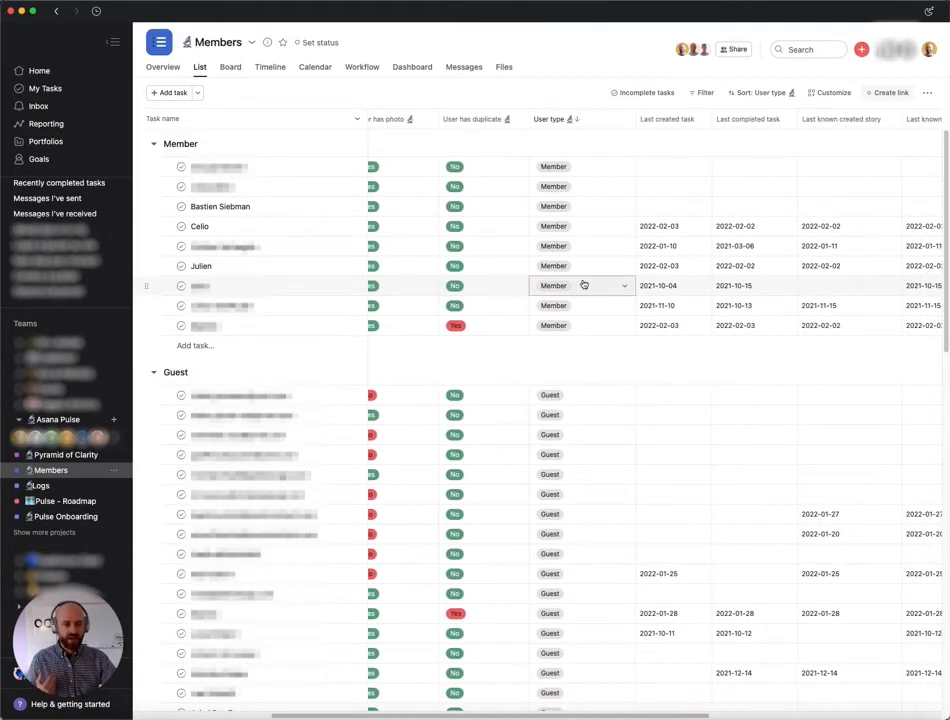
{"action": "scroll", "coordinate": [640, 286], "scroll_direction": "right", "scroll_amount": 4}
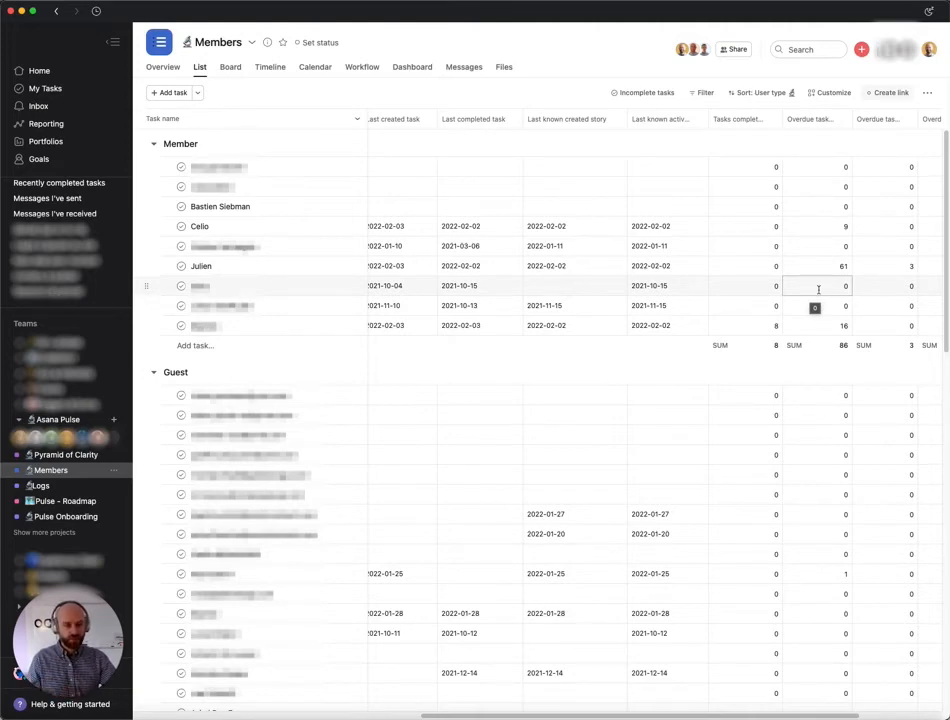
{"action": "scroll", "coordinate": [815, 292], "scroll_direction": "left", "scroll_amount": 10}
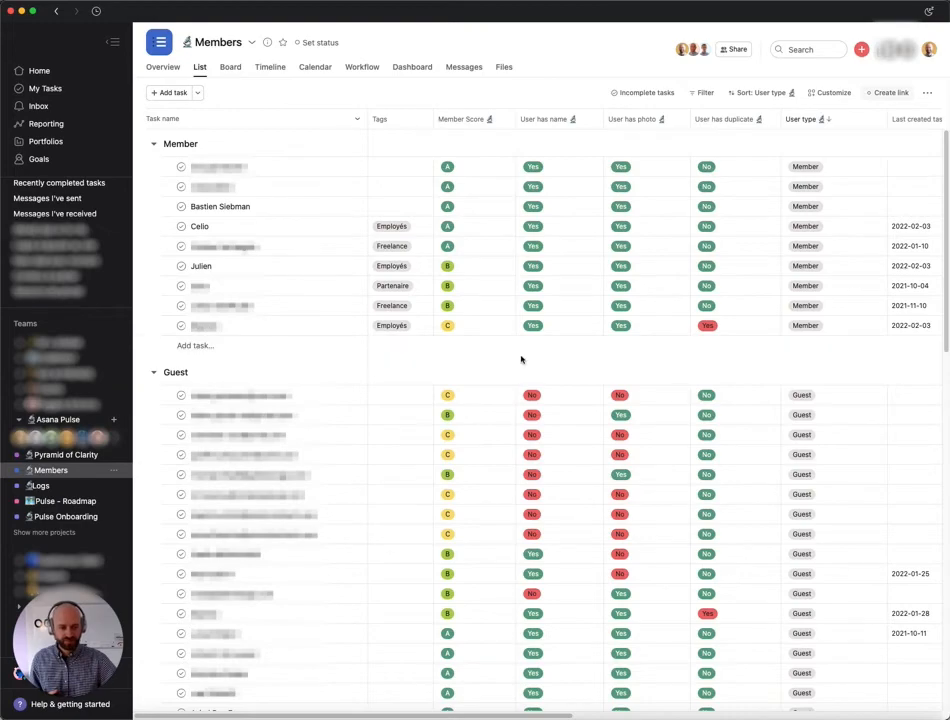
{"action": "scroll", "coordinate": [520, 359], "scroll_direction": "right", "scroll_amount": 3}
{"action": "scroll", "coordinate": [520, 359], "scroll_direction": "right", "scroll_amount": 5}
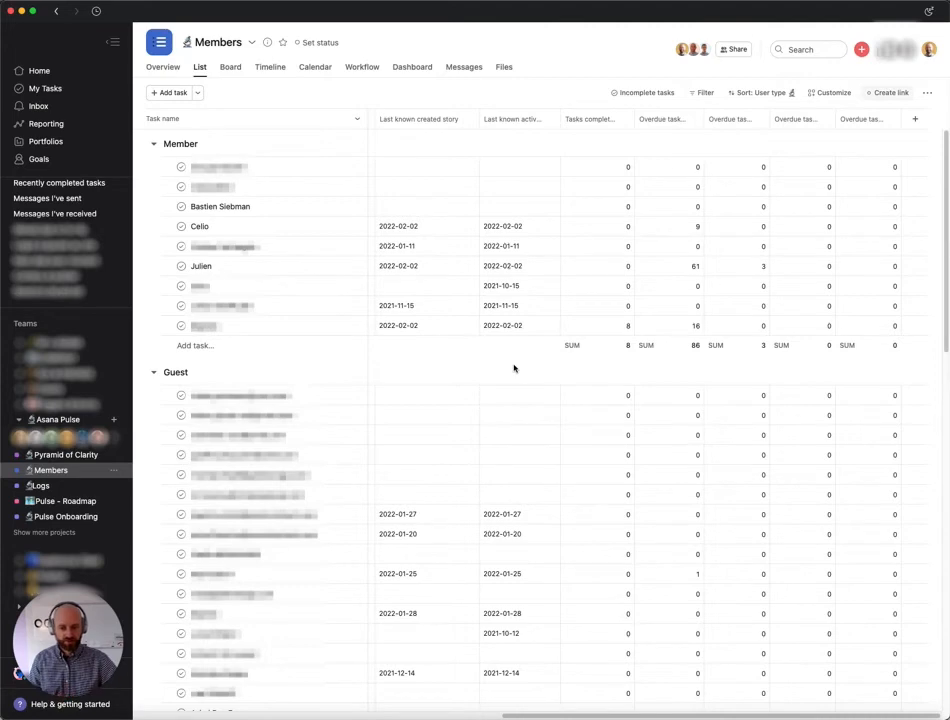
Revisit the board of the Pyramid of Clarity project and open the Asana Pulse dashboard from the reporting overview.
{"action": "left_click", "coordinate": [68, 455]}
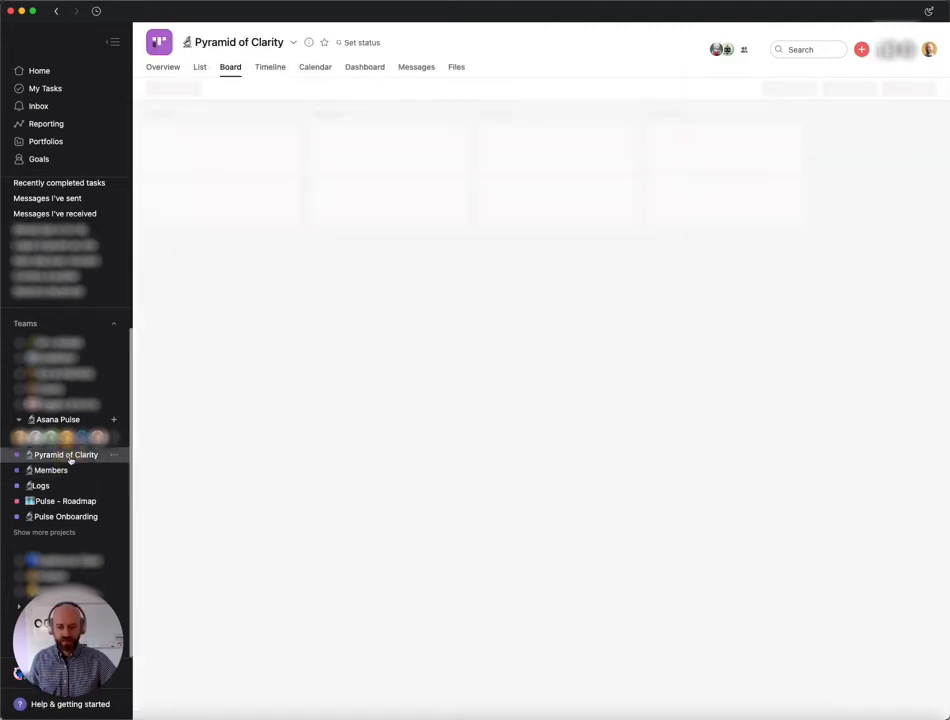
{"action": "scroll", "coordinate": [473, 380], "scroll_direction": "right", "scroll_amount": 1}
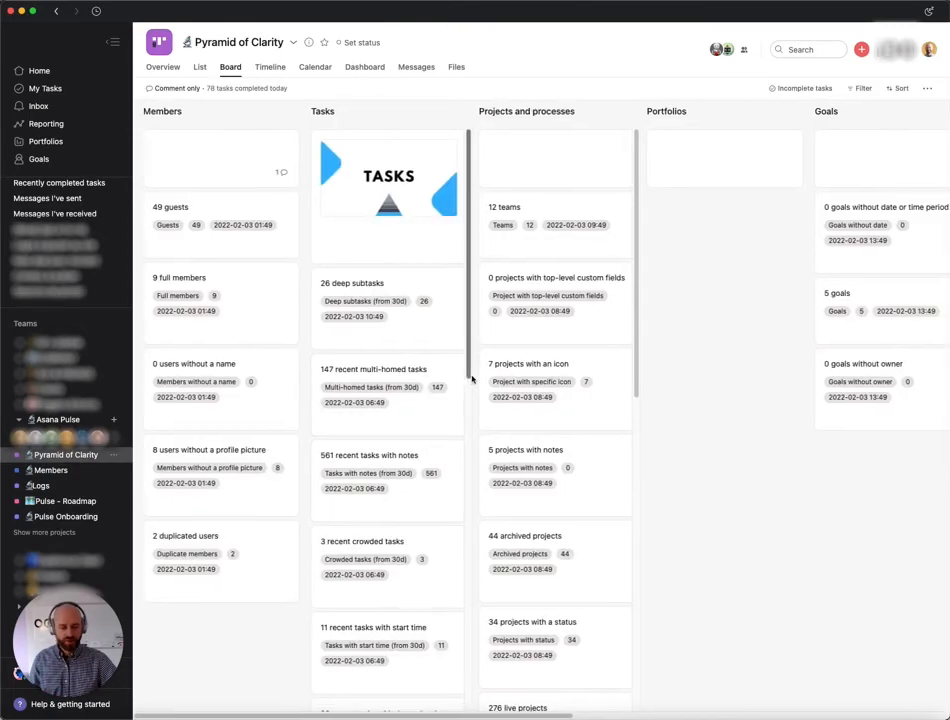
{"action": "scroll", "coordinate": [473, 380], "scroll_direction": "left", "scroll_amount": 1}
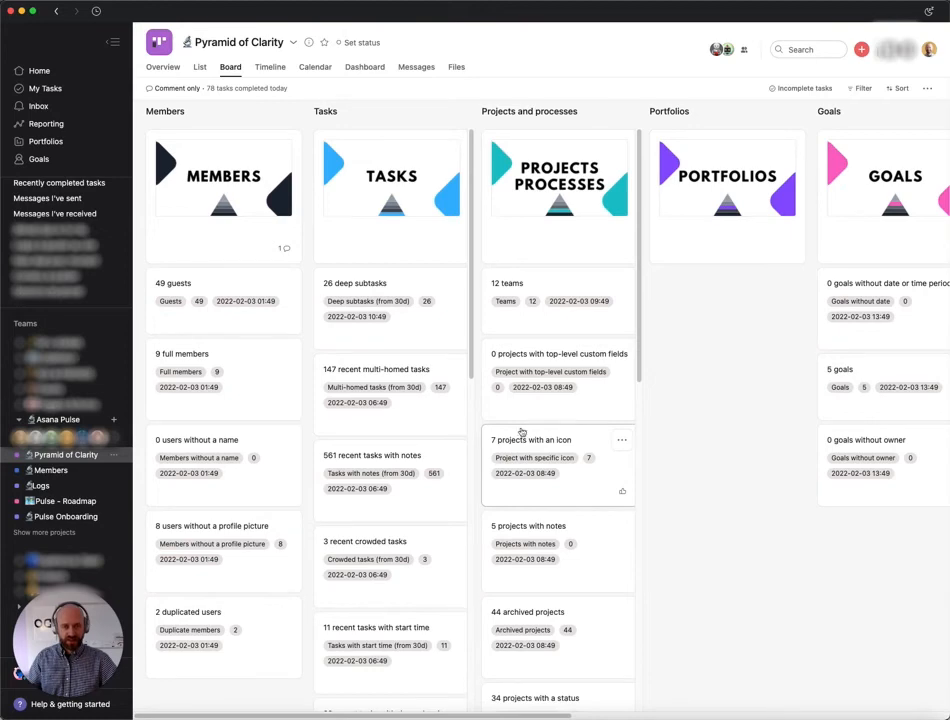
{"action": "left_click", "coordinate": [55, 124]}
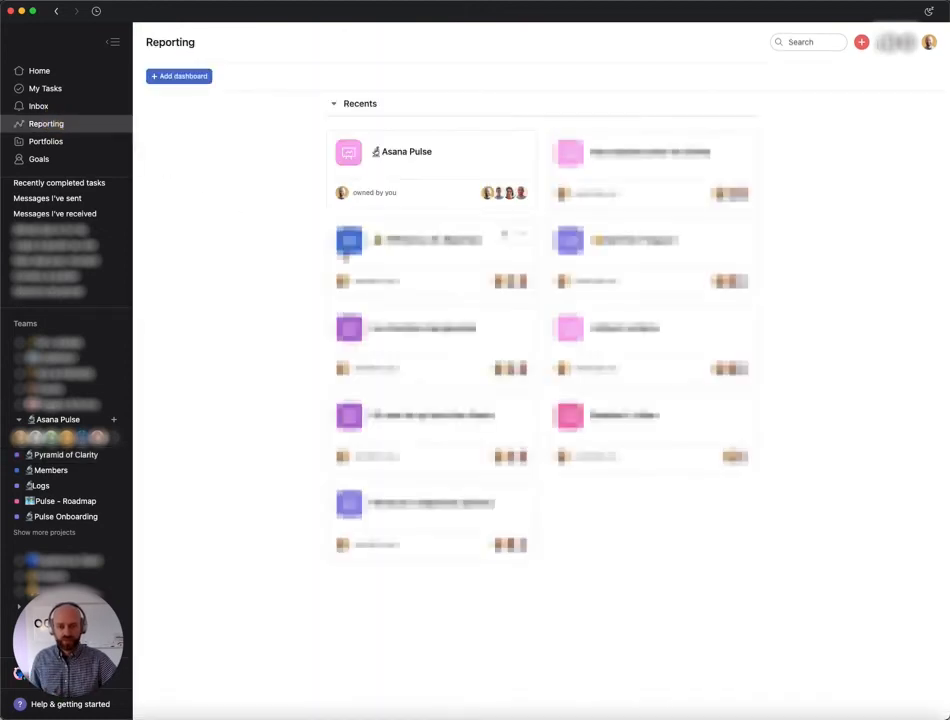
{"action": "left_click", "coordinate": [416, 163]}
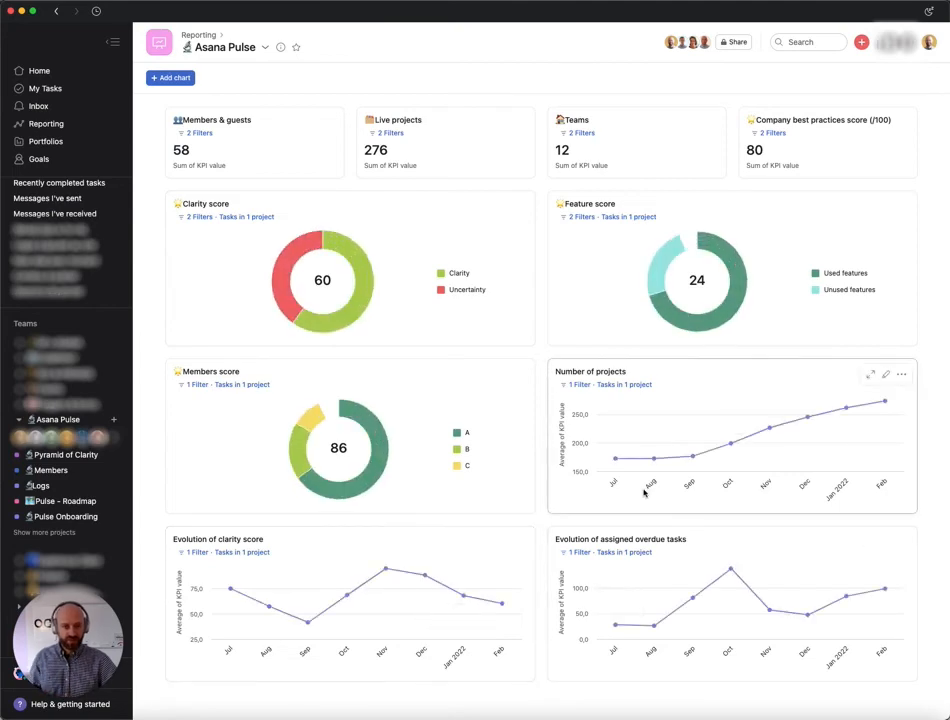
Reopen the Pyramid of Clarity project from the recently viewed pages and examine its Goals, Mission and Prescriptions columns, returning to the first column.
{"action": "left_click", "coordinate": [95, 12]}
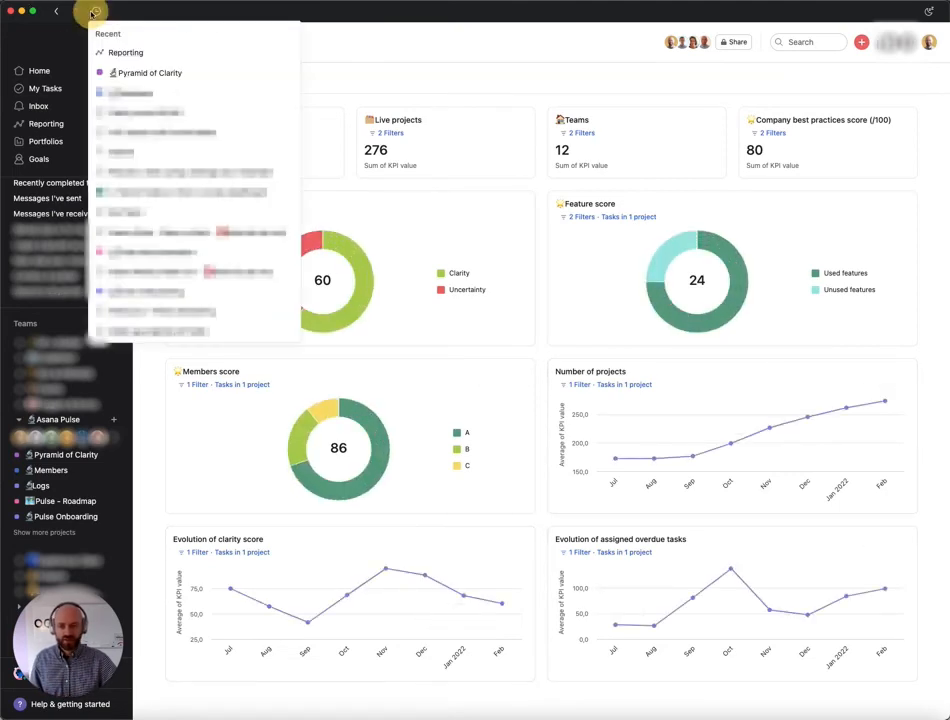
{"action": "left_click", "coordinate": [104, 70]}
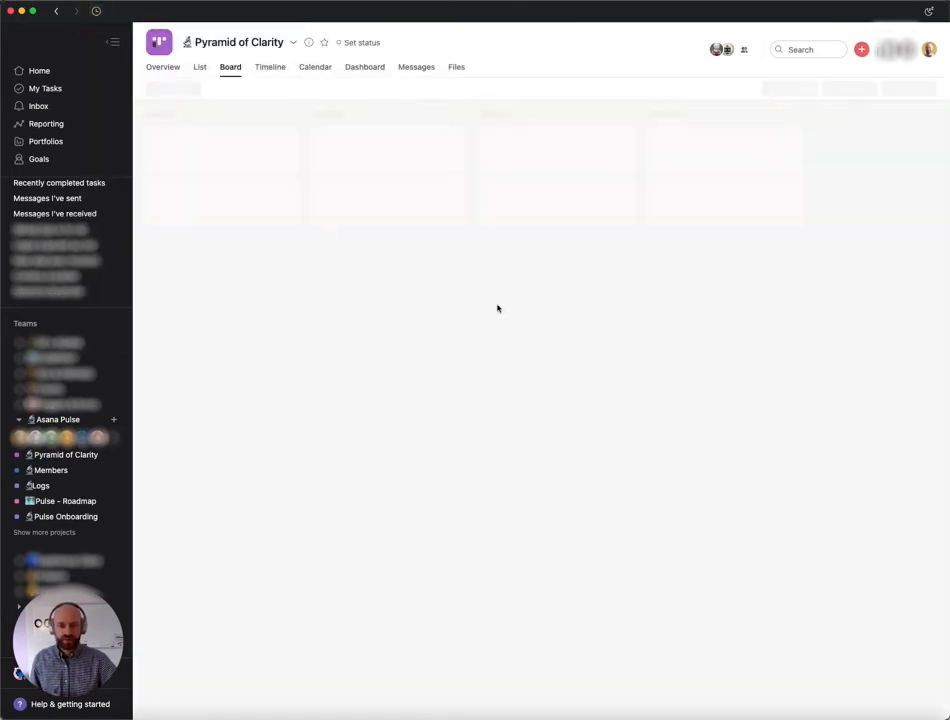
{"action": "scroll", "coordinate": [500, 307], "scroll_direction": "right", "scroll_amount": 10}
{"action": "scroll", "coordinate": [506, 307], "scroll_direction": "right", "scroll_amount": 4}
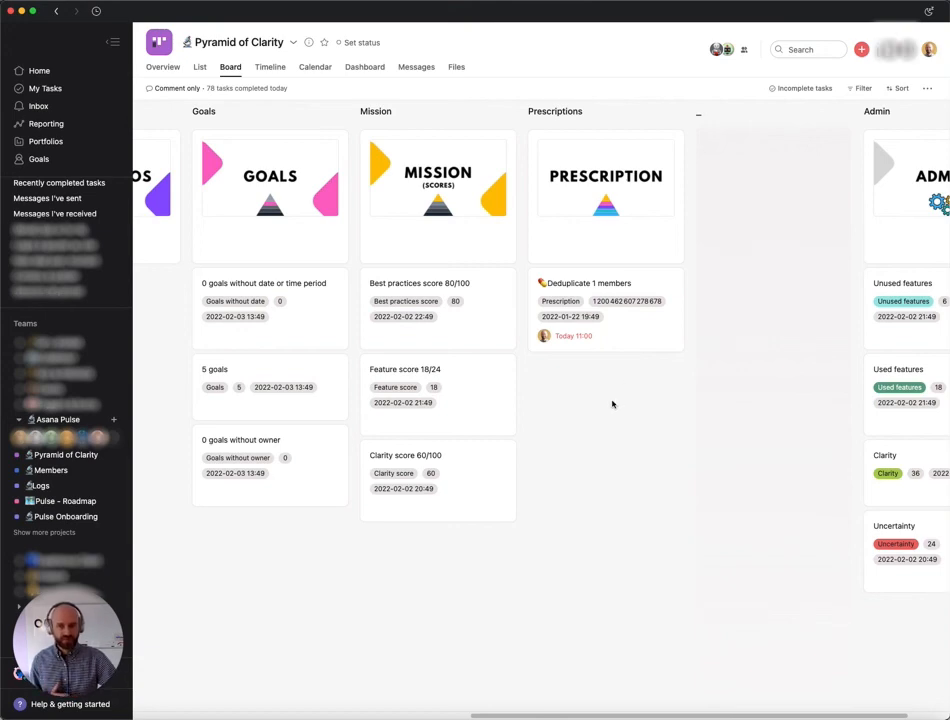
{"action": "scroll", "coordinate": [612, 404], "scroll_direction": "left", "scroll_amount": 10}
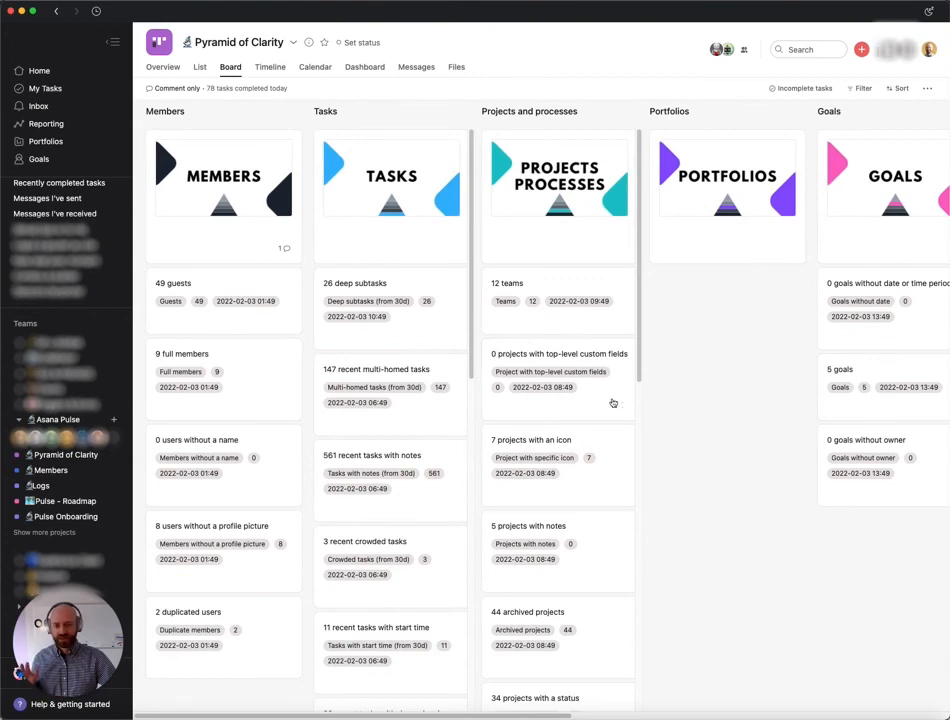